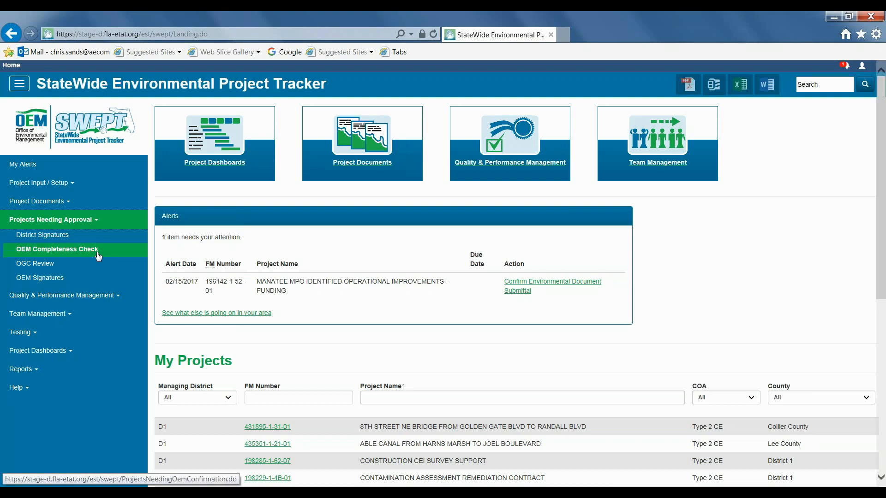
Step: Open the OEM Completeness Check list, filter the submittals by the EA class of action, and reset the filter to All
click(97, 251)
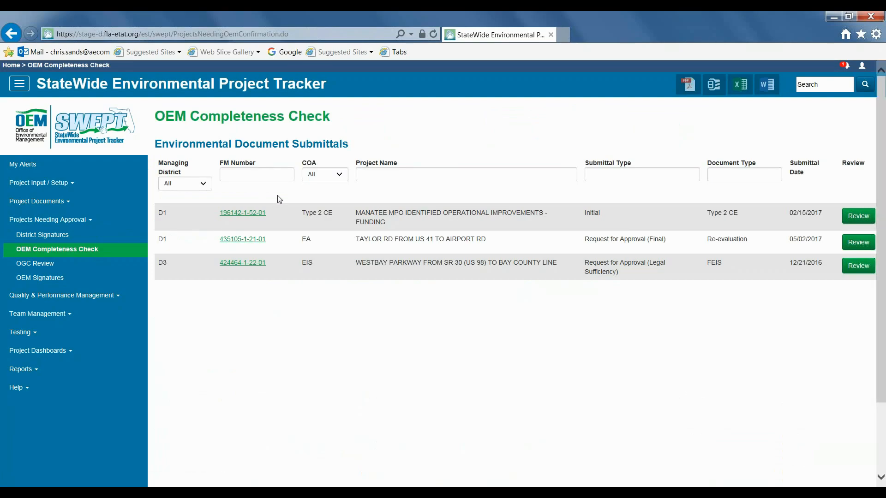
click(340, 178)
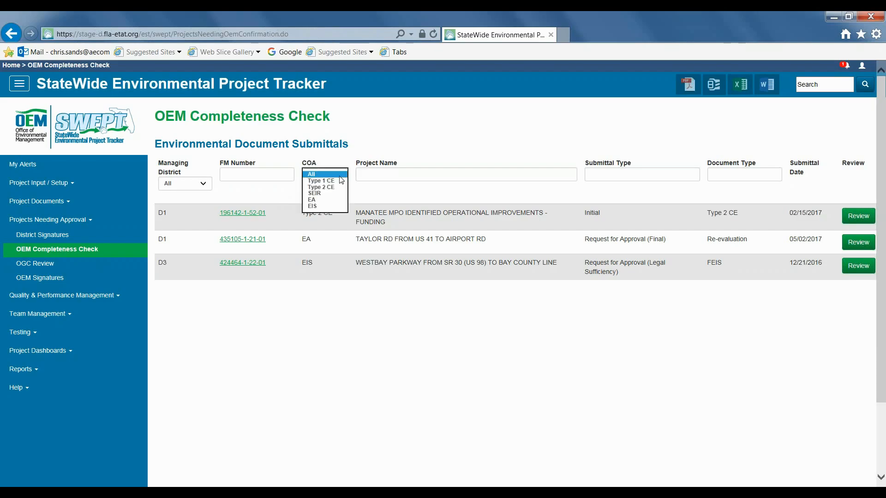
click(324, 201)
click(381, 176)
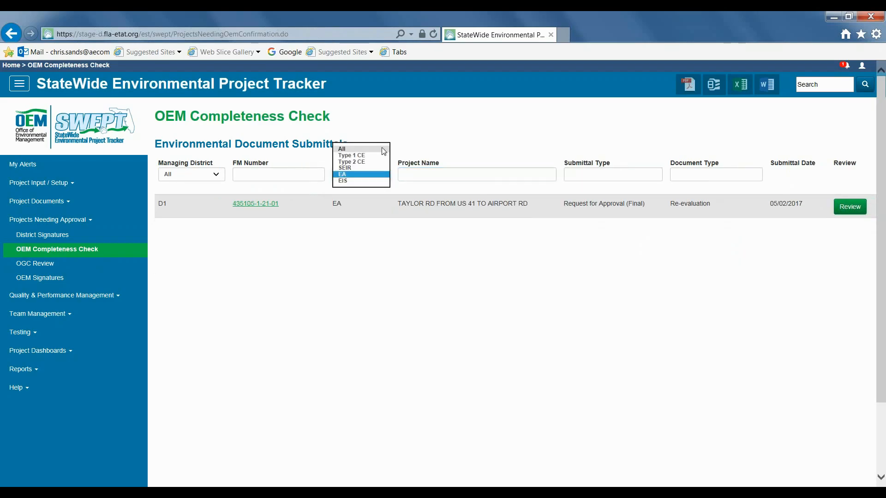
click(382, 148)
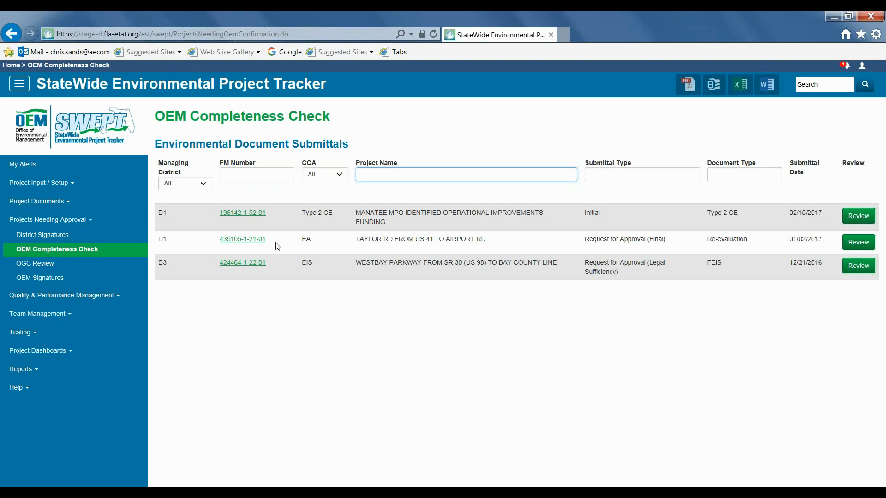
Step: Open the review for TAYLOR RD FROM US 41 TO AIRPORT RD and check the document type on its Environmental Document Submittal Form
click(859, 245)
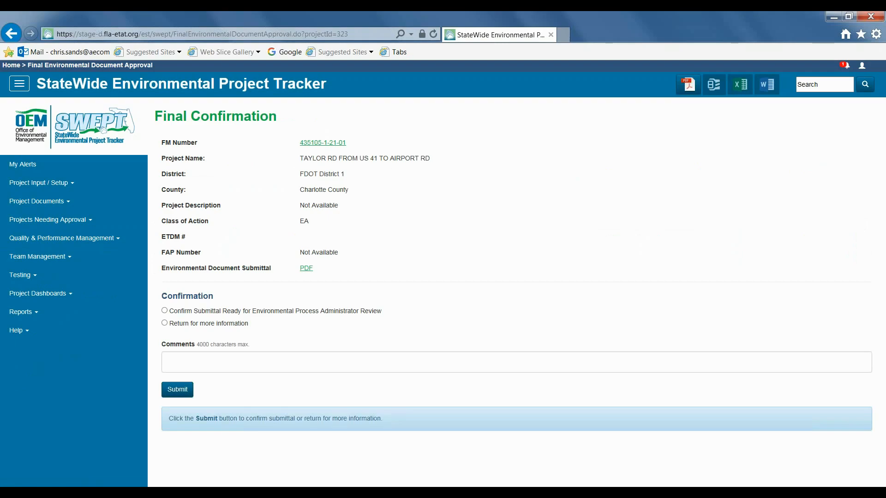
click(306, 269)
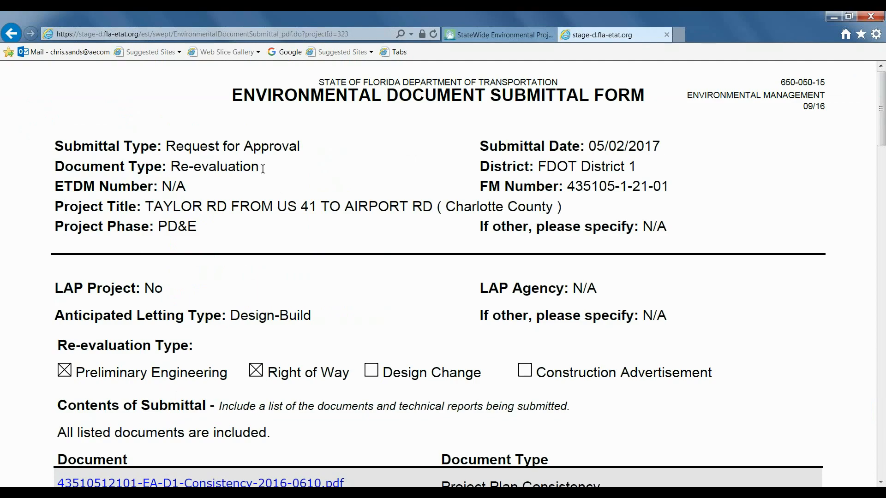
drag(261, 169, 170, 166)
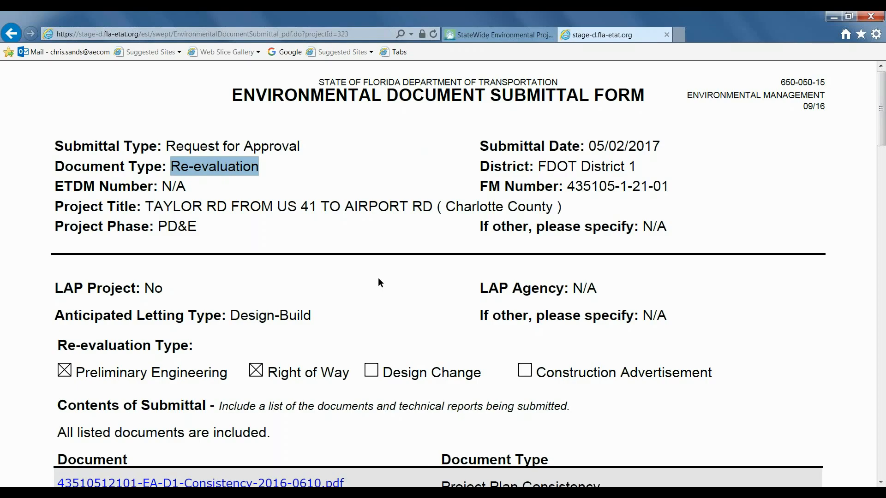
key(ctrl+Tab)
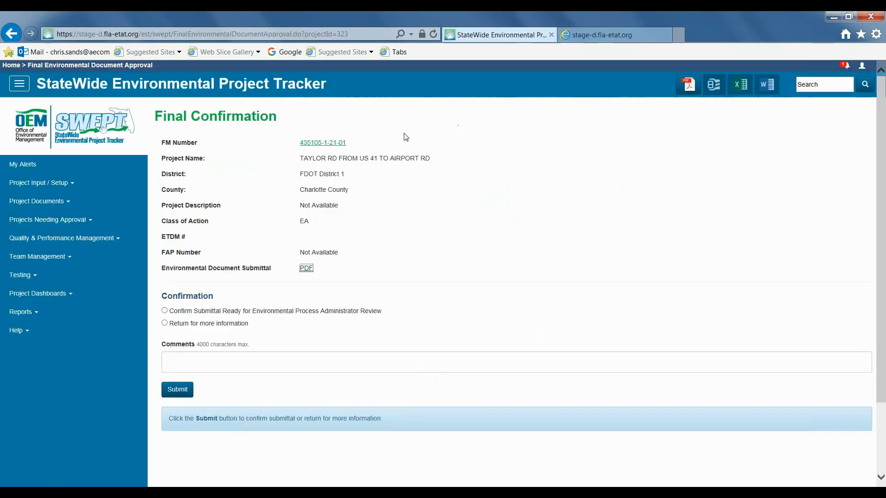
Step: Examine the district-approved Re-evaluation form from the Taylor Rd project page and return to the Final Confirmation page
click(327, 143)
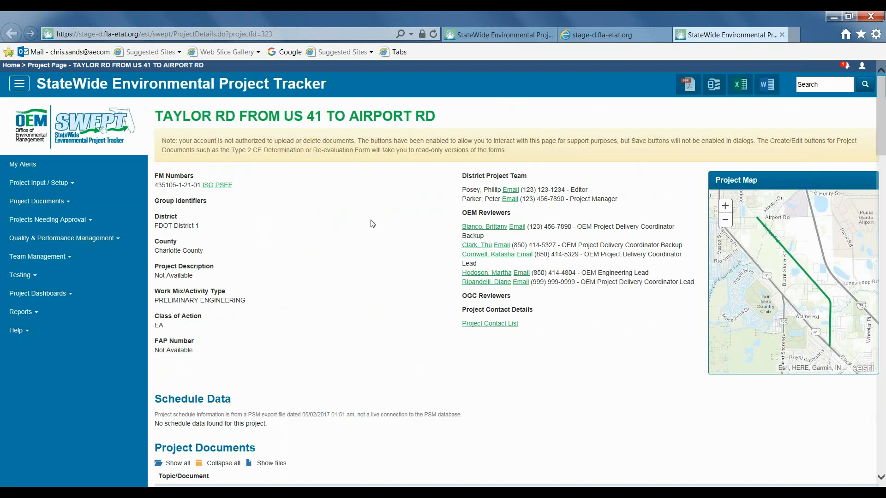
scroll(373, 225, down, 15)
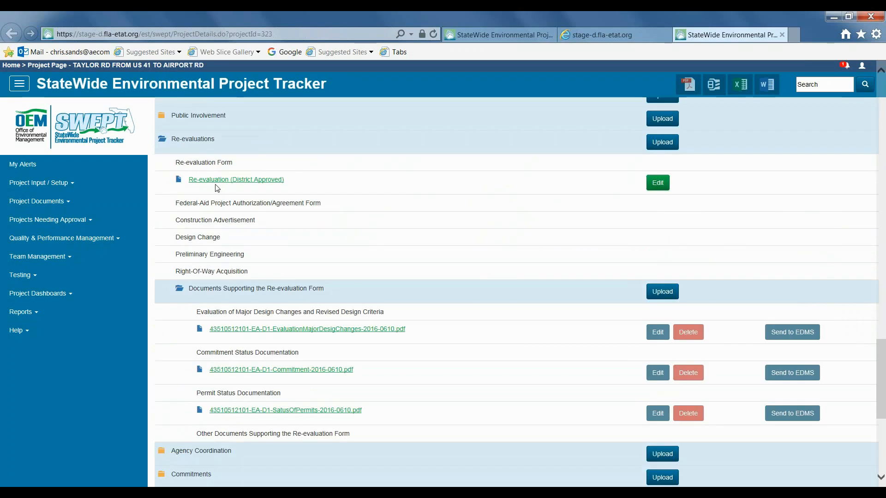
click(215, 182)
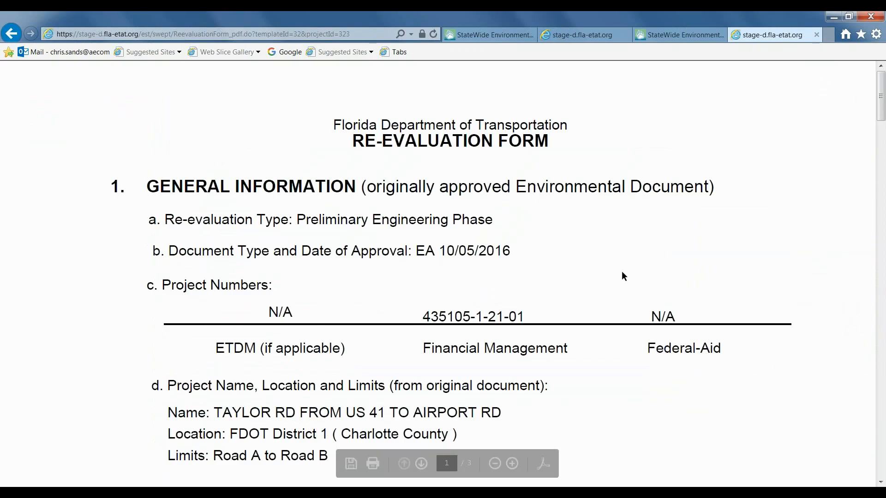
key(ctrl+Tab)
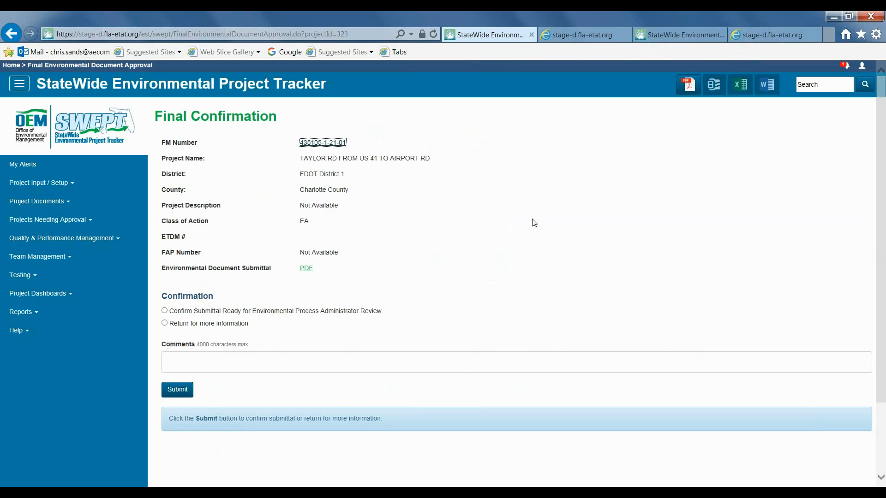
Step: Confirm the Taylor Rd submittal as ready for Environmental Process Administrator Review and submit the confirmation without comments
click(167, 311)
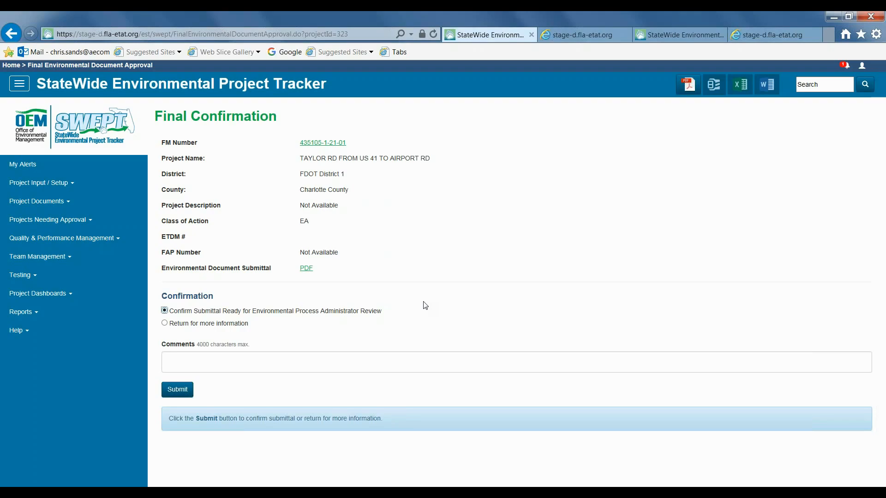
click(165, 323)
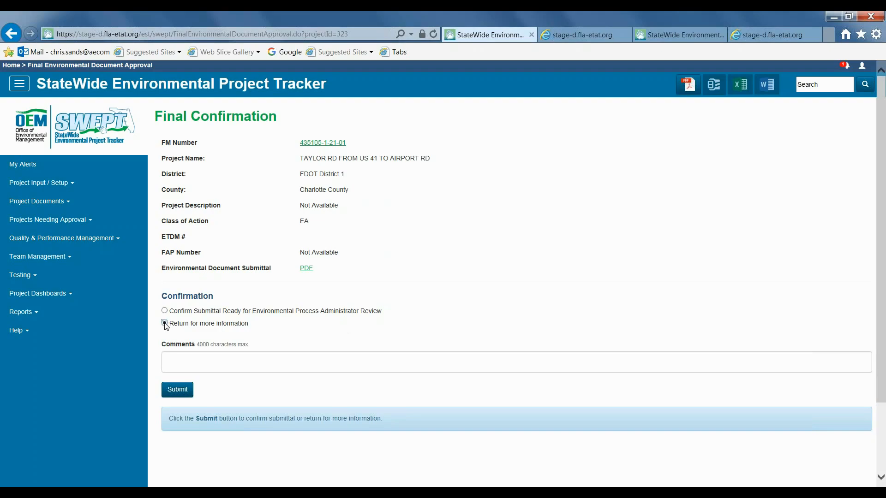
click(217, 360)
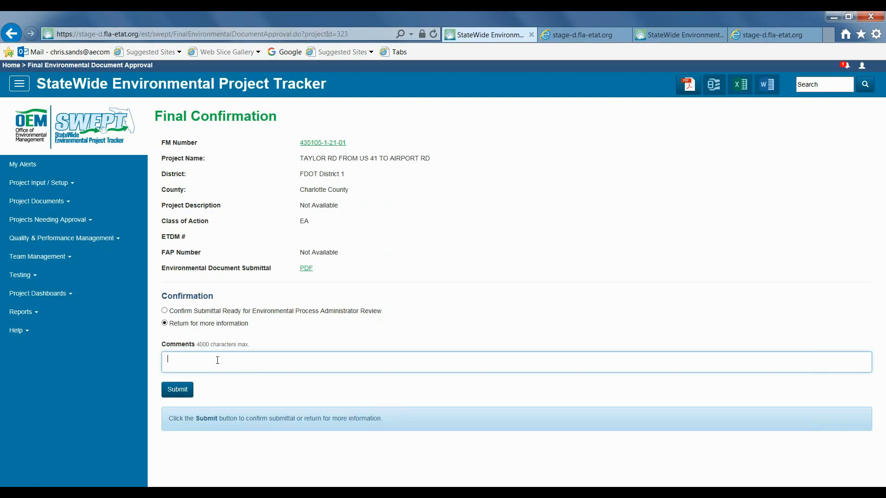
click(164, 311)
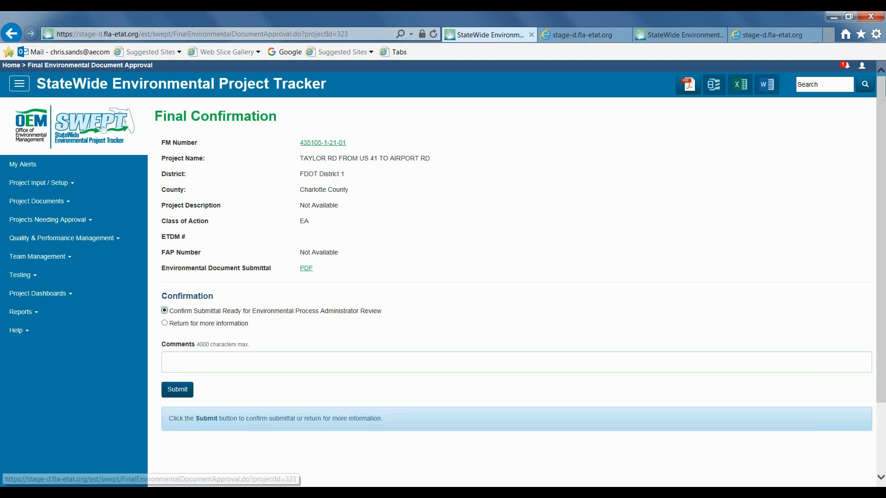
click(169, 393)
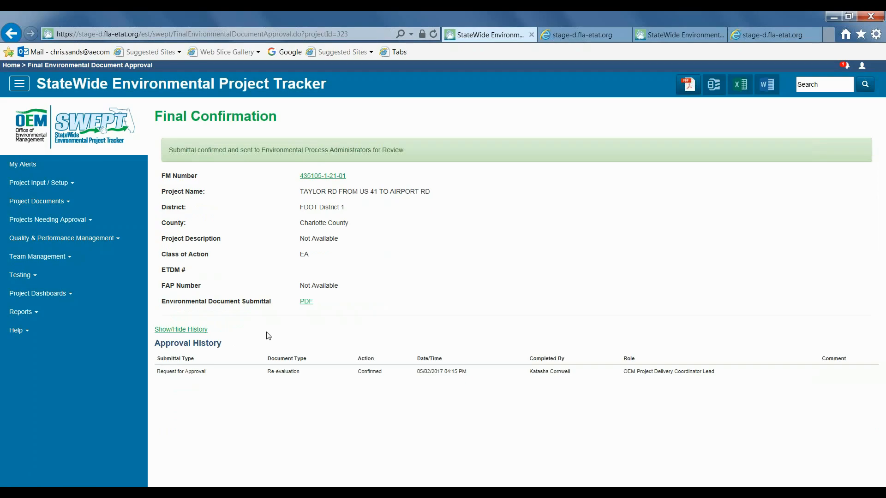
Step: Check the OGC Review list of environmental document submittals and open the OEM Signatures list
click(84, 226)
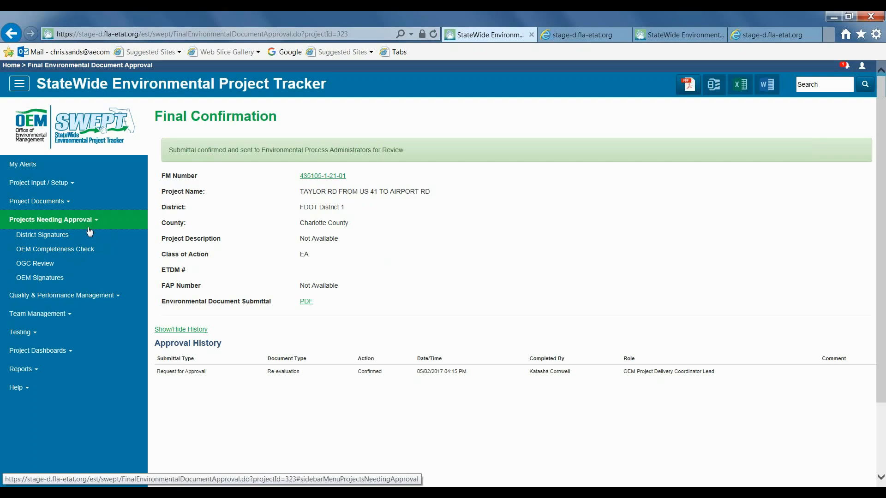
click(53, 267)
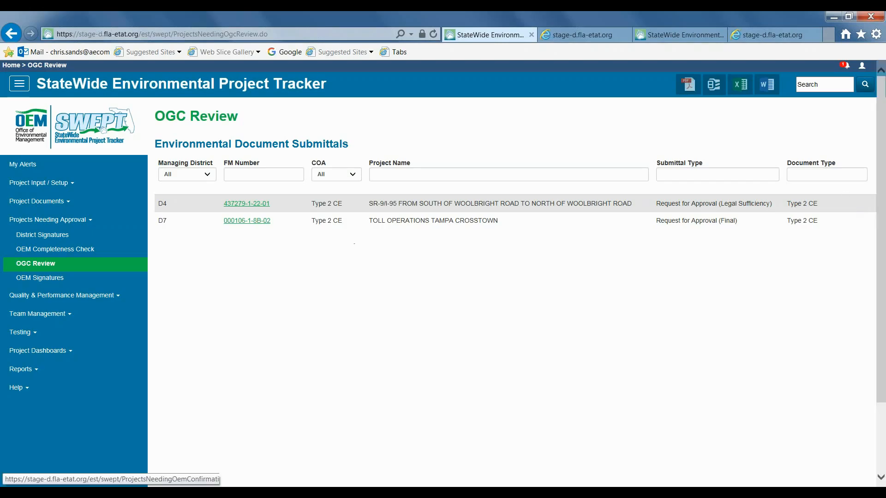
click(34, 278)
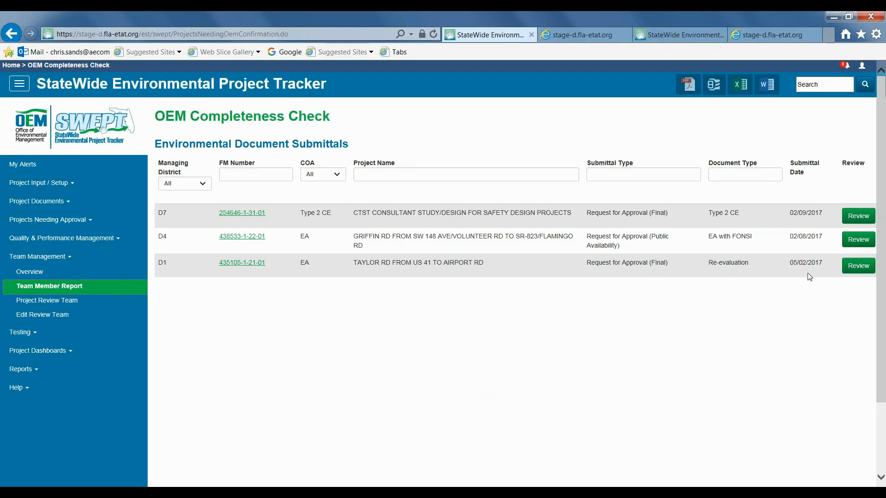
Step: Open the review of the Taylor Rd re-evaluation, confirm the submittal as ready for final approval, and submit it
click(855, 268)
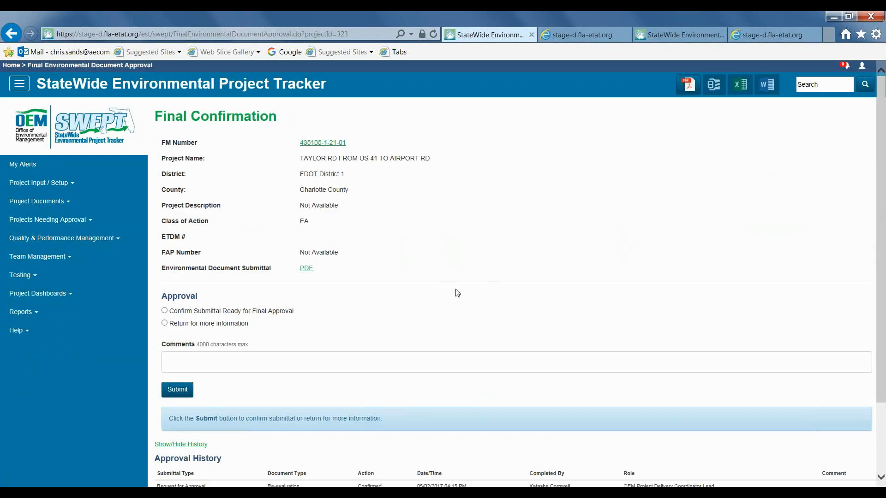
scroll(457, 294, down, 1)
click(164, 247)
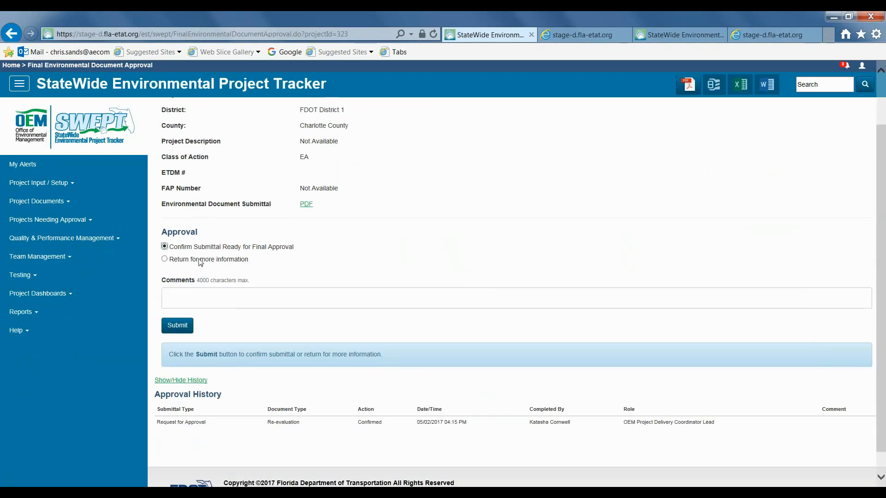
click(177, 326)
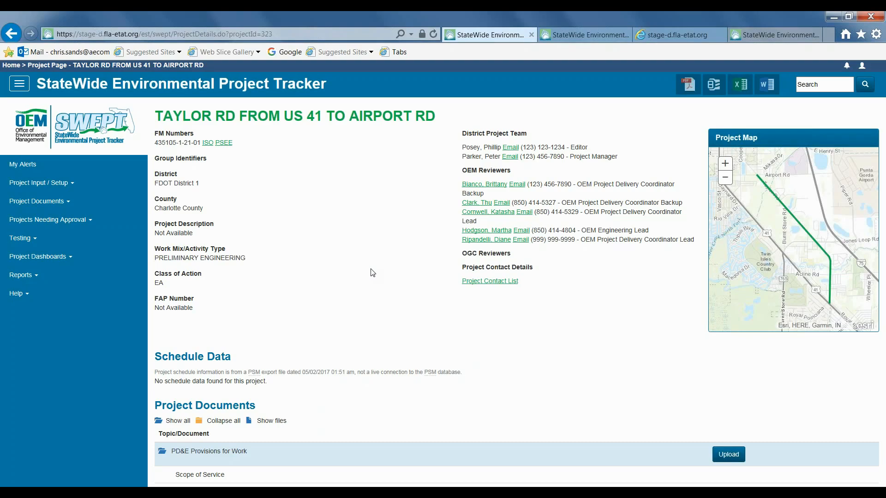
Step: Examine the Taylor Rd project page's documents and Approval History, and find the Status of Environmental Certification form
scroll(450, 323, down, 15)
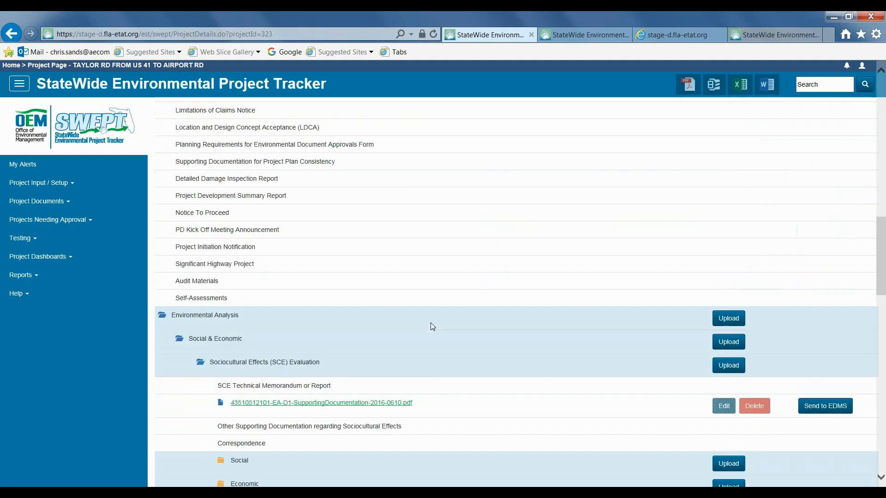
scroll(434, 329, down, 15)
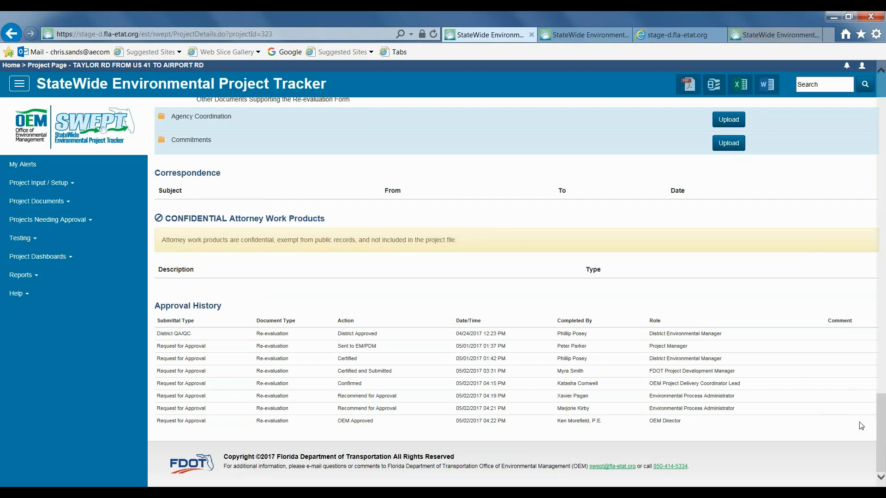
scroll(876, 356, up, 4)
drag(876, 356, 854, 162)
scroll(854, 163, down, 1)
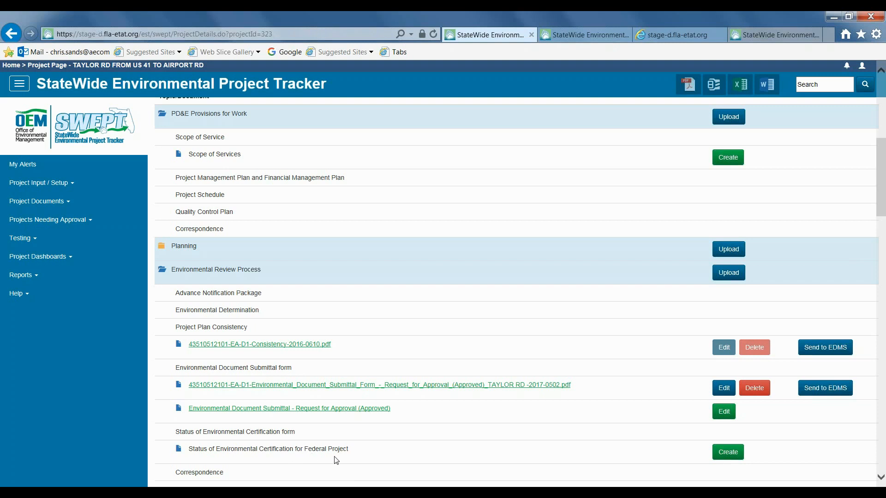
Step: Create the Status of Environmental Certification for Federal Project and set the Finding of No Significant Impact approval date to 04/04/2017
click(726, 453)
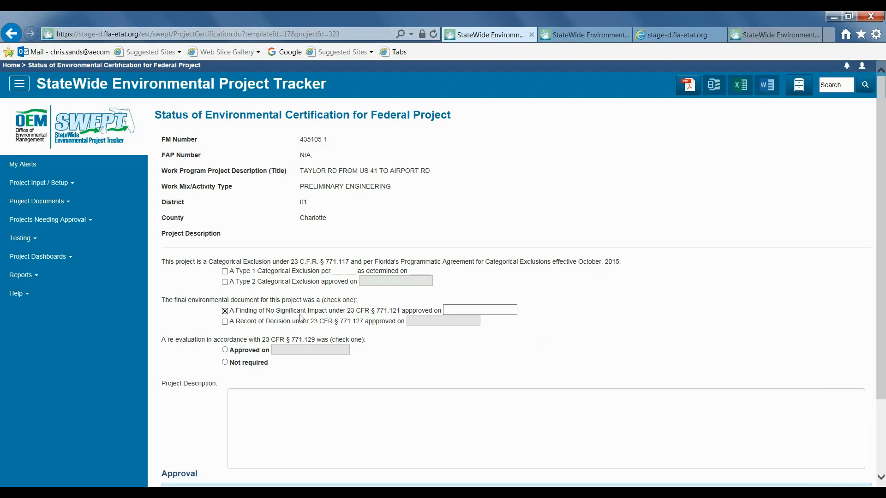
click(503, 309)
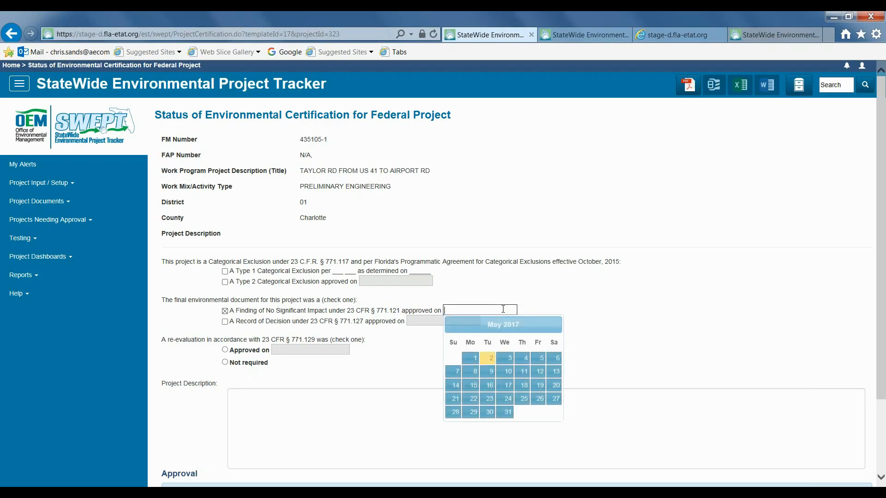
click(474, 364)
Step: Enter the project description "This is the project description for Taylor Road from US 41 to Airport Road." and try to approve the certification
click(374, 413)
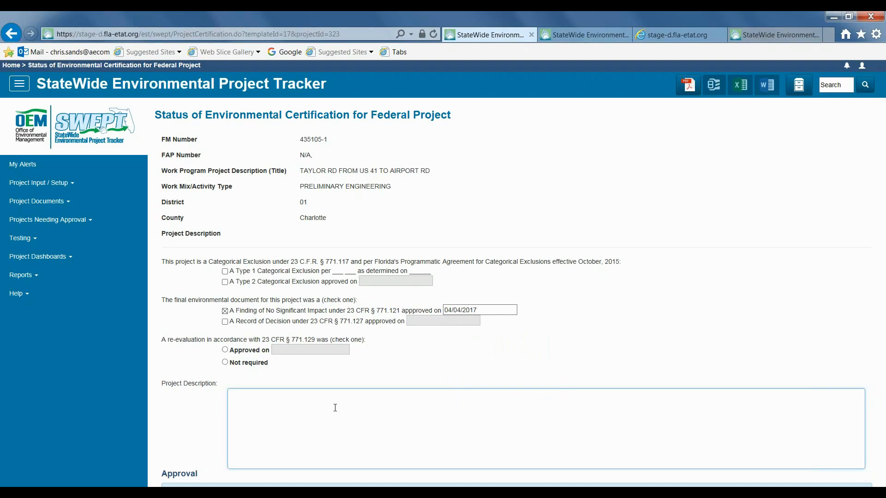
text(This is the project description for Taylor Road from US 41 to Airport Road.)
scroll(335, 408, down, 3)
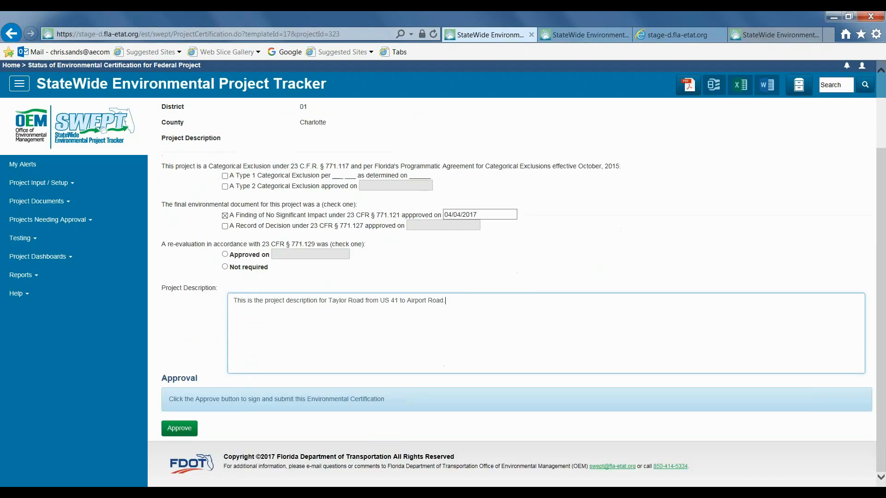
click(172, 430)
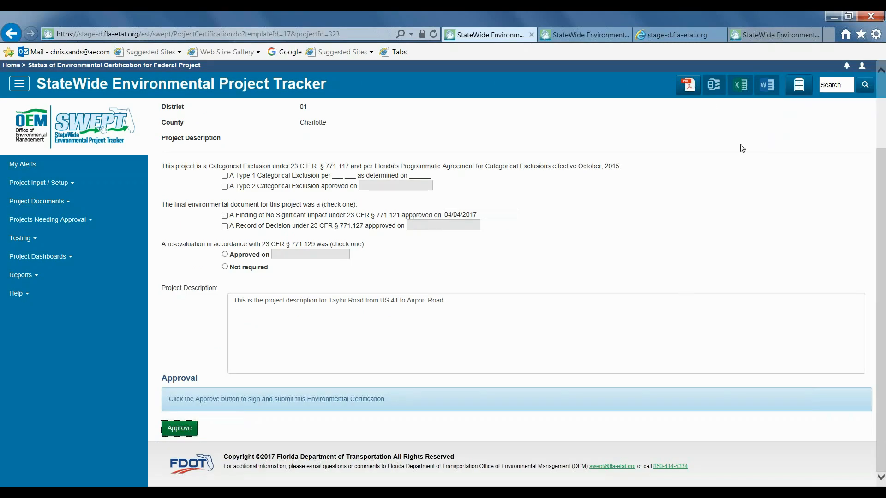
Step: Export the draft Status of Environmental Certification as a PDF and open the generated file
click(688, 85)
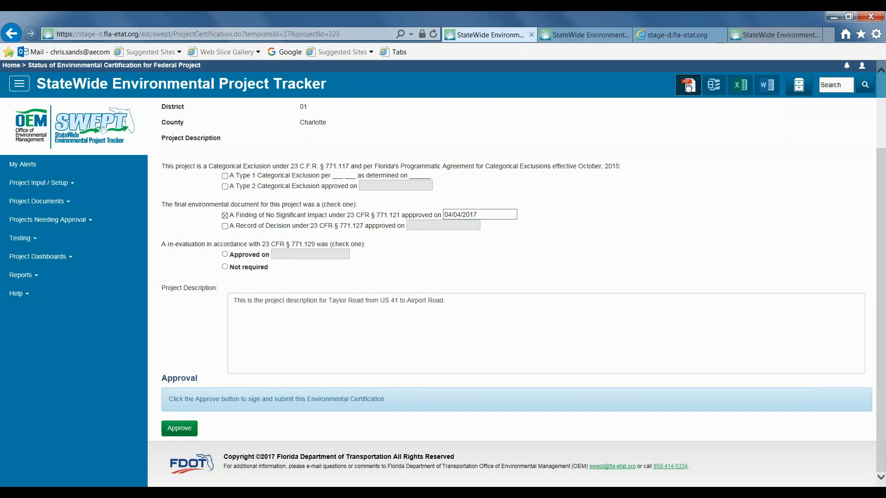
click(600, 475)
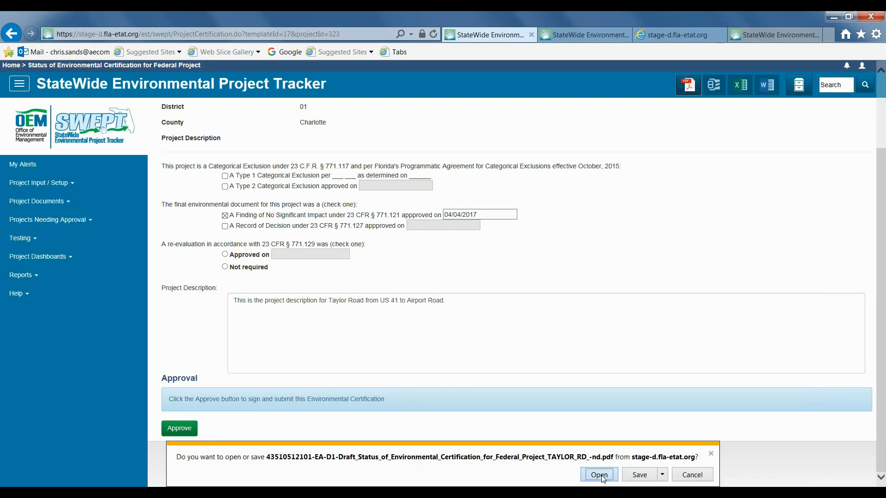
Step: Expand the Projects Needing Approval options
click(69, 221)
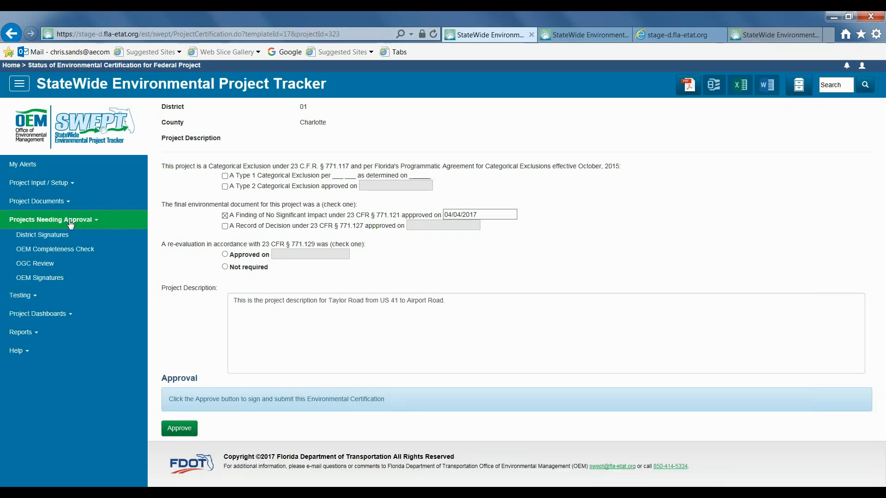